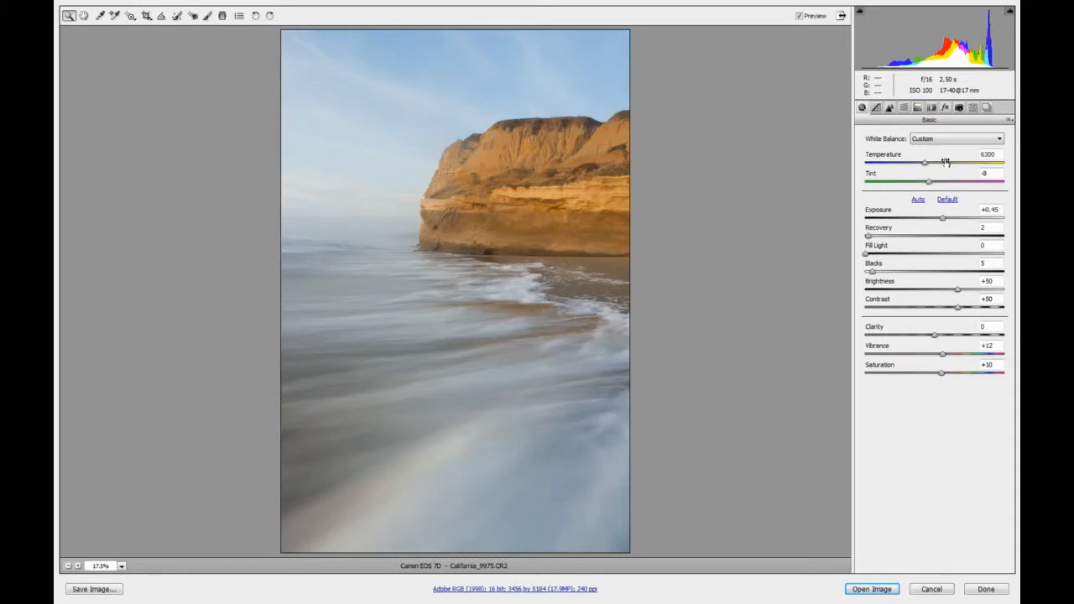
Preview the Sky snapshot of the raw photo, switch back to the Foreground snapshot and finish the raw adjustments
click(988, 109)
click(873, 143)
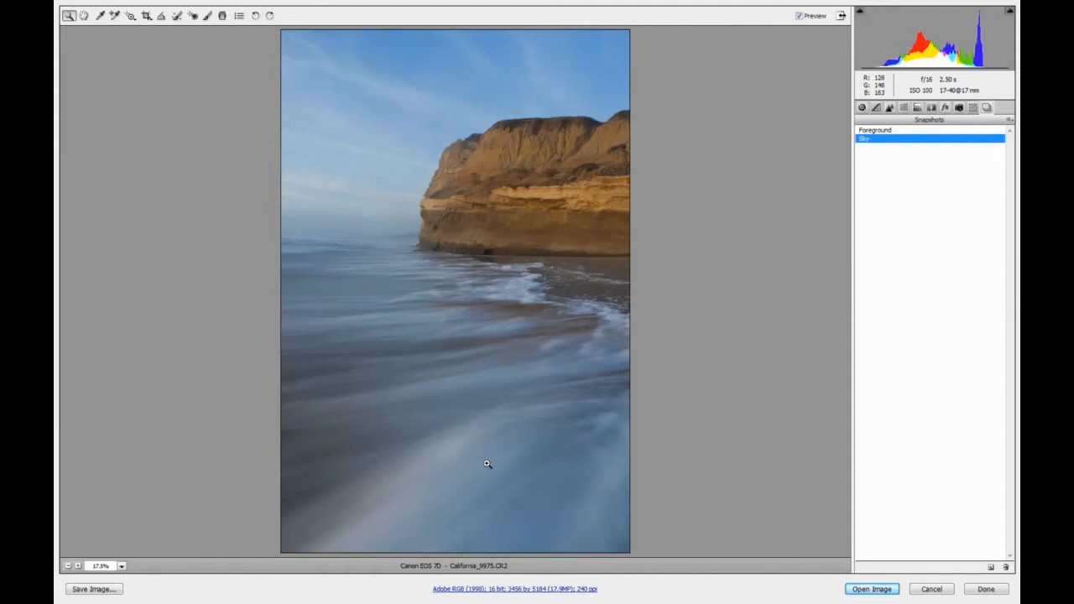
click(885, 132)
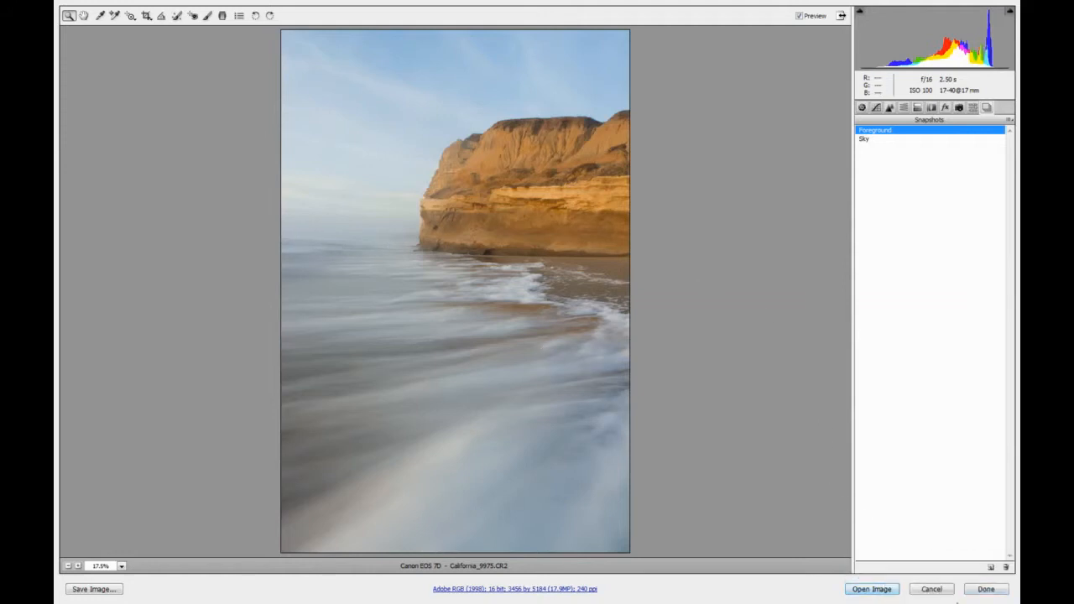
click(994, 592)
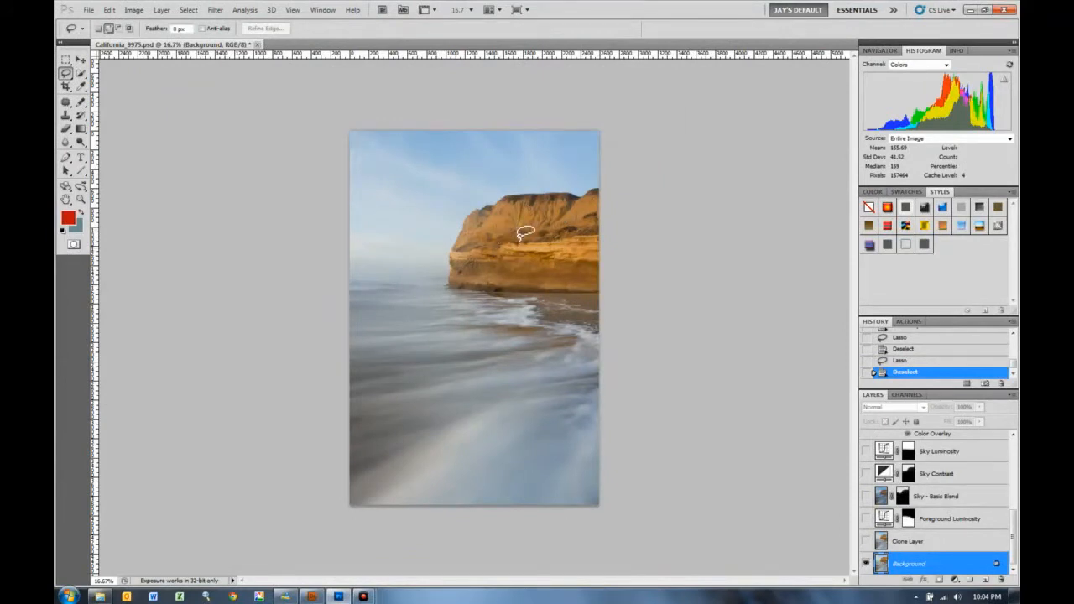
Fit the photo to the window and briefly show the Text group to review the correction notes, hiding it again
key(ctrl+0)
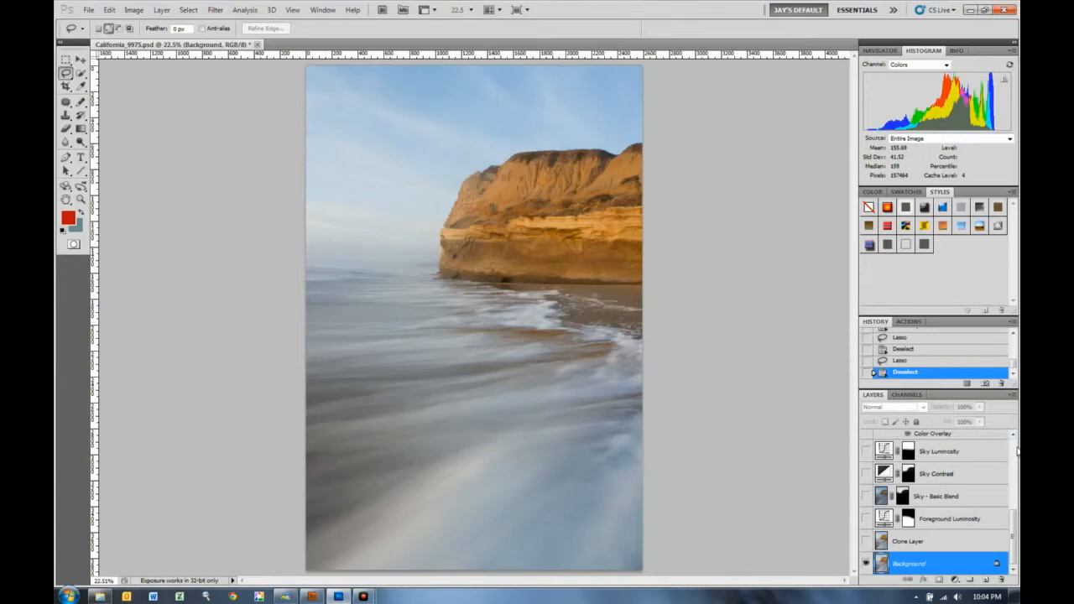
scroll(1015, 450, up, 10)
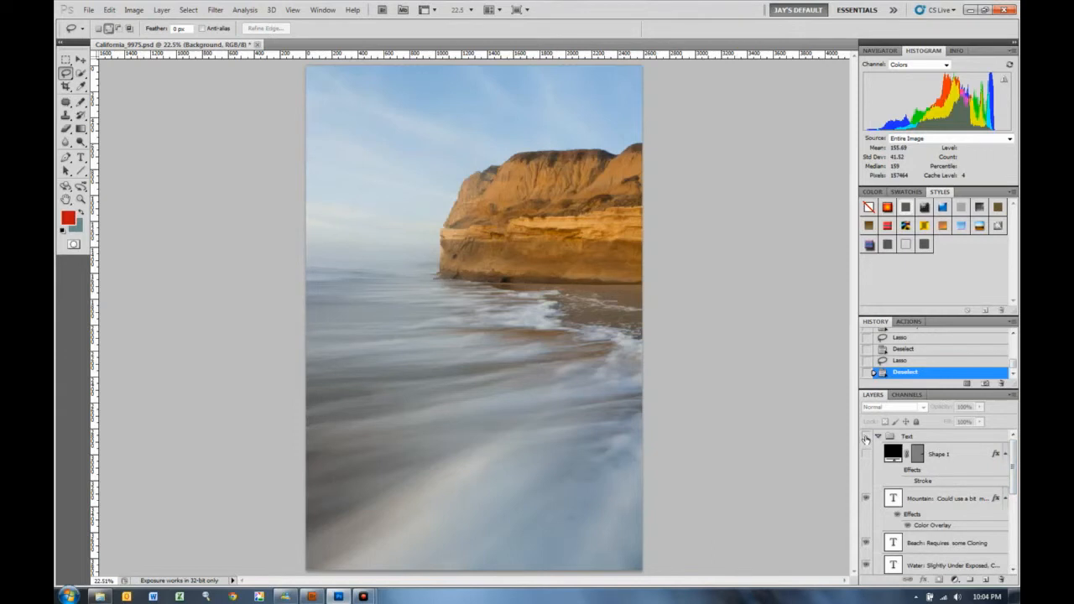
click(866, 437)
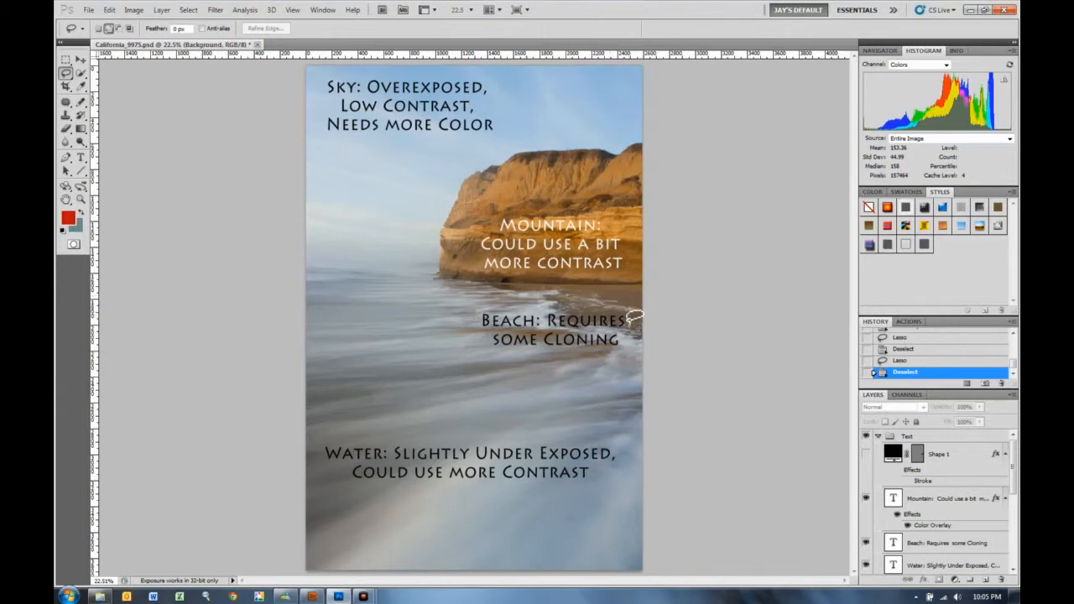
click(866, 437)
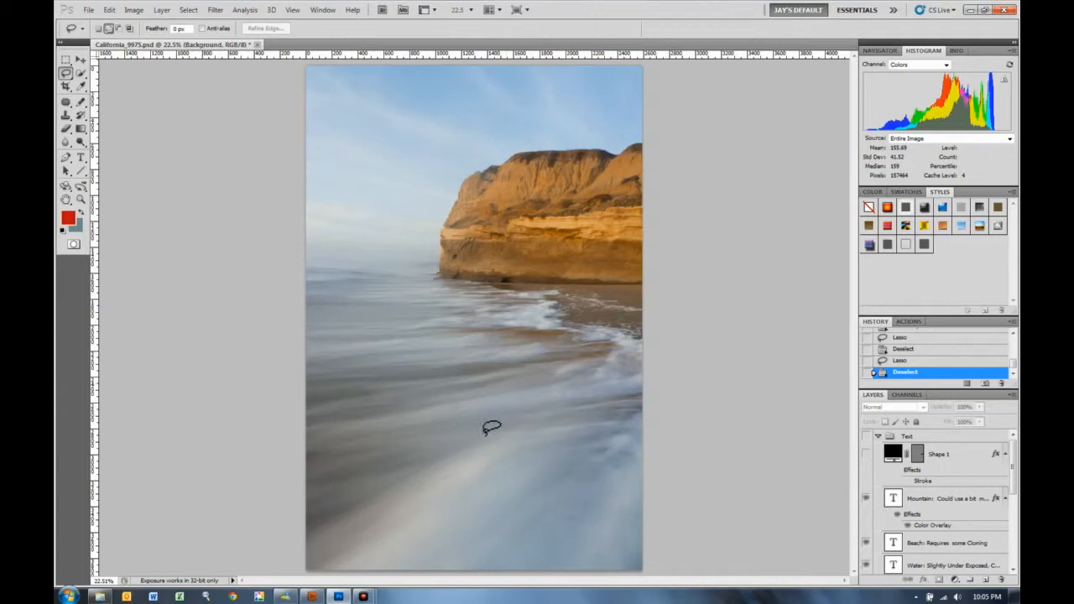
Lasso a large rounded area of the foreground water and show the Foreground Luminosity layer to examine that area's histogram
drag(401, 543, 518, 563)
drag(363, 519, 401, 544)
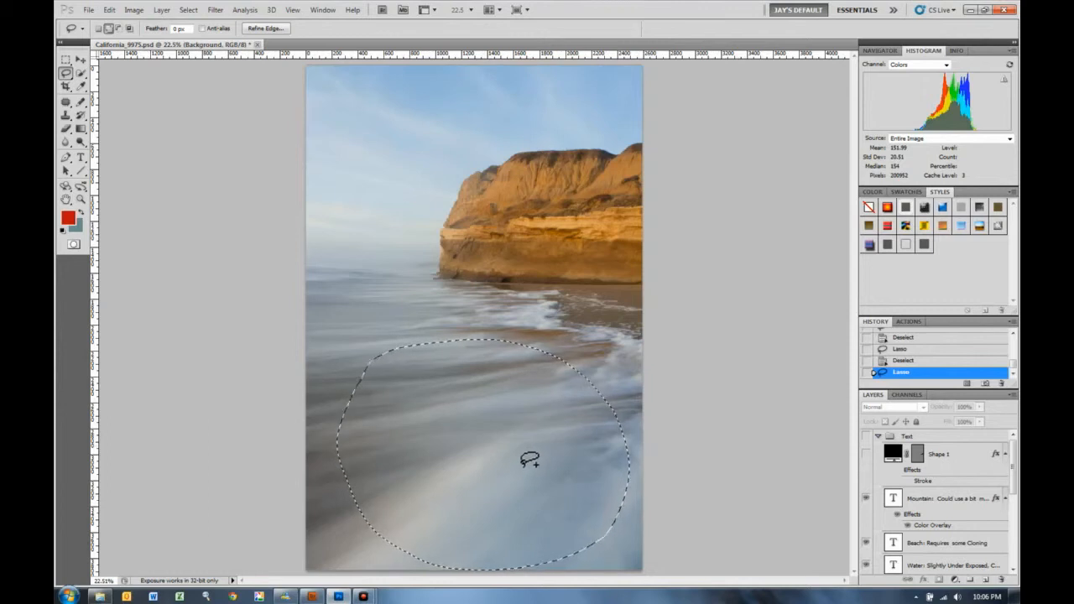
scroll(979, 546, down, 5)
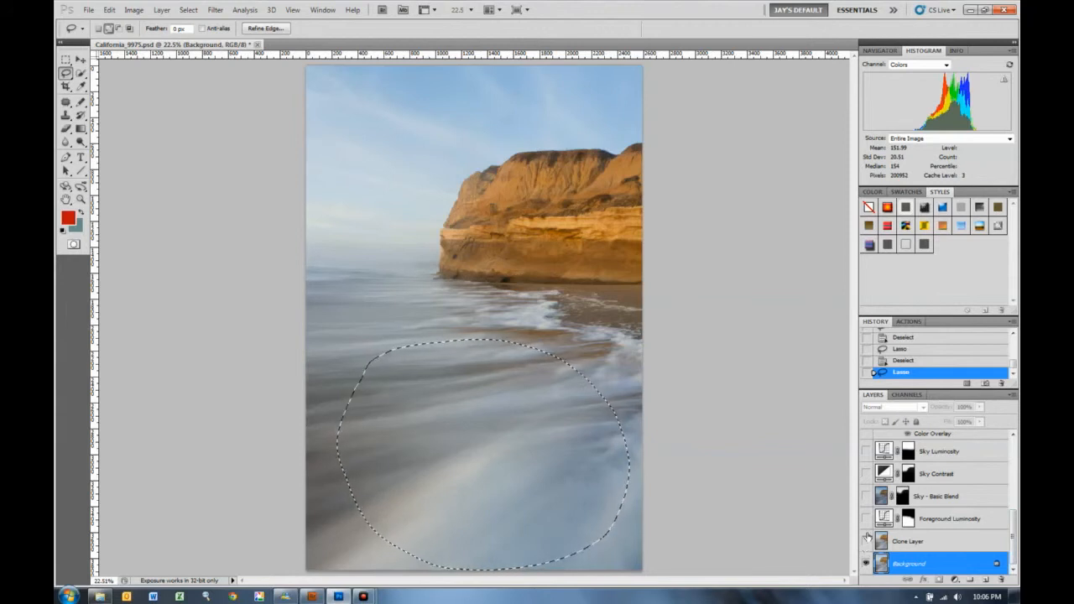
click(867, 519)
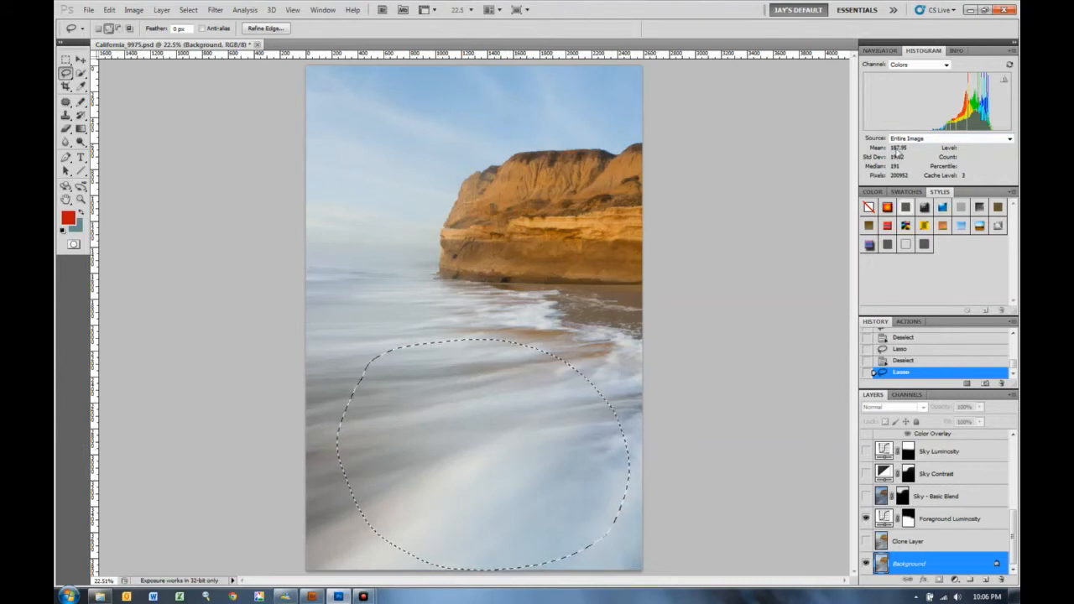
mouse_move(1001, 124)
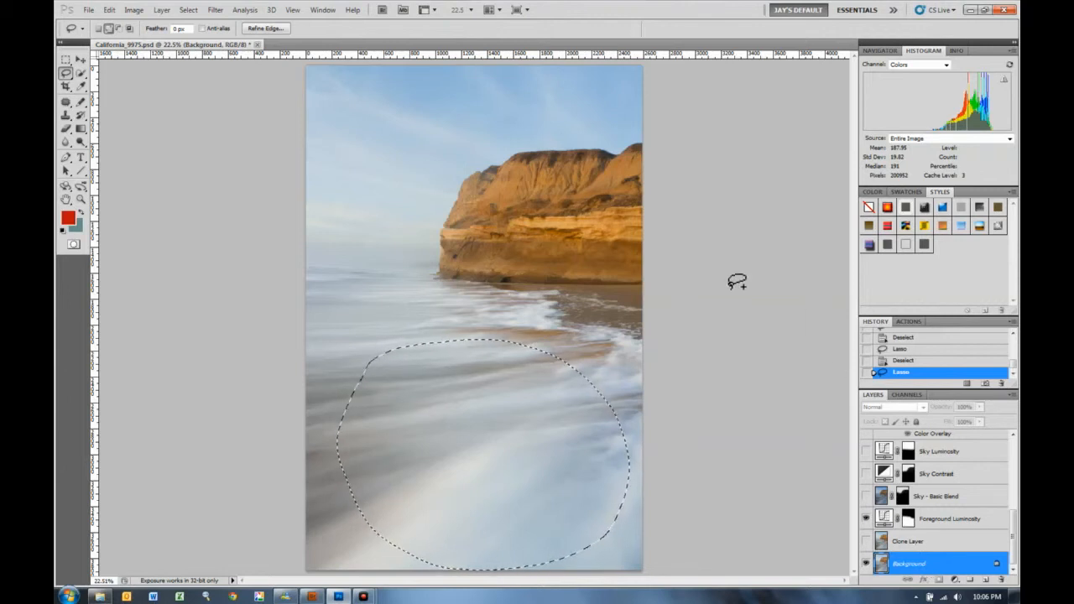
Clear the water selection and show the Clone Layer that cleans up the beach
click(188, 9)
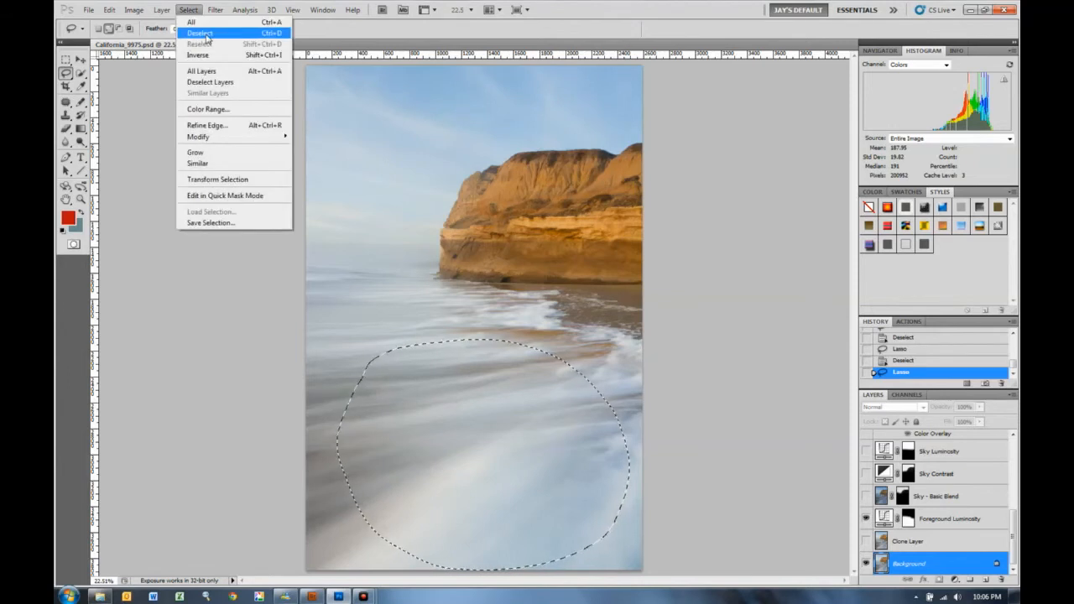
click(204, 34)
click(866, 541)
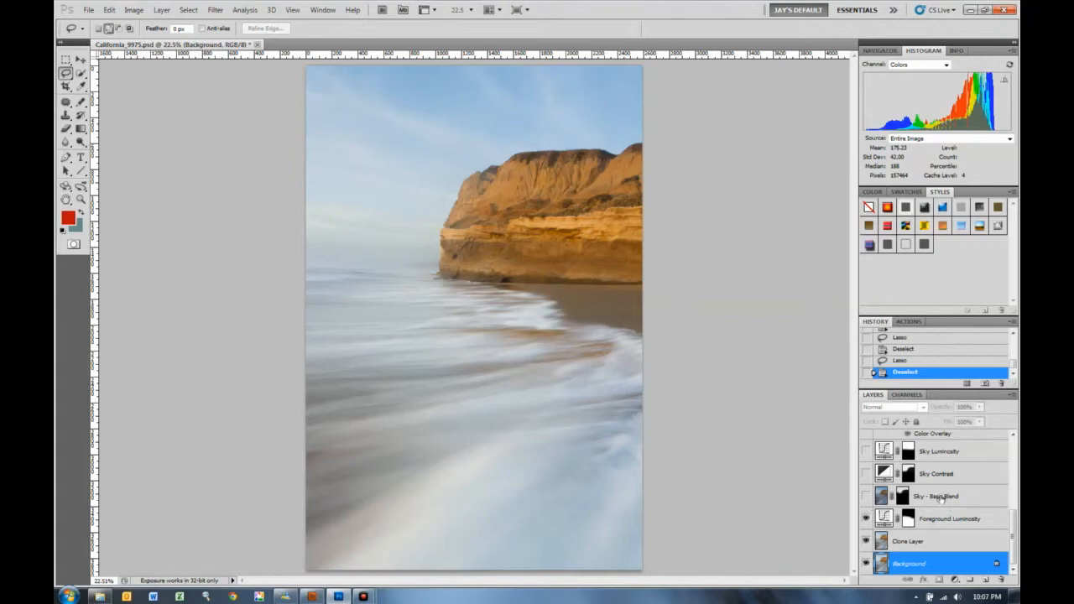
Show the Sky - Basic Blend, Sky Contrast and Sky Luminosity layers, toggling Sky Luminosity off and on to compare its effect
click(866, 497)
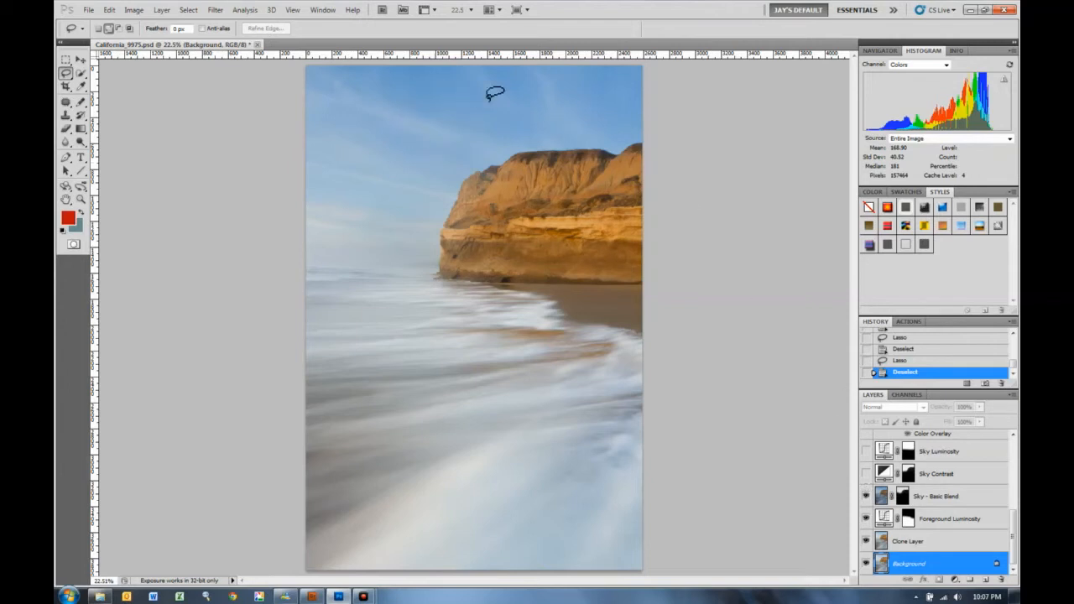
click(865, 474)
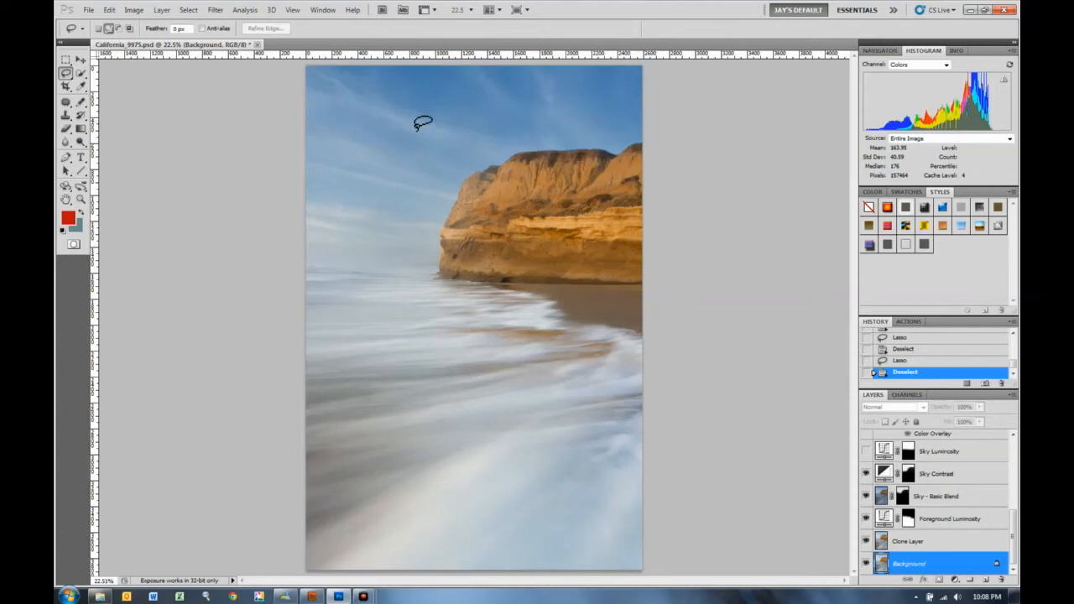
click(866, 451)
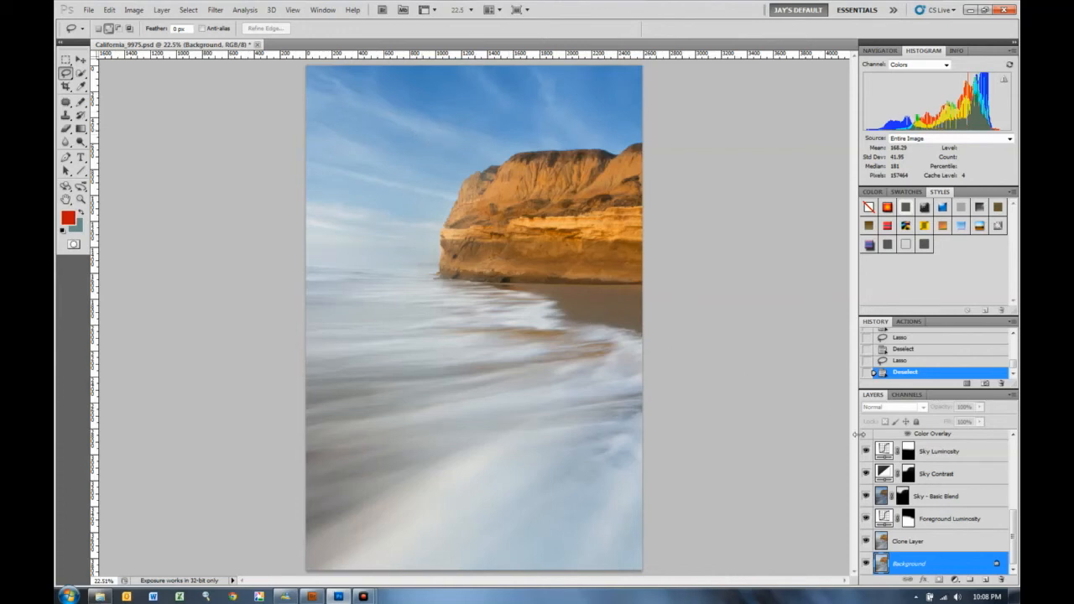
click(866, 453)
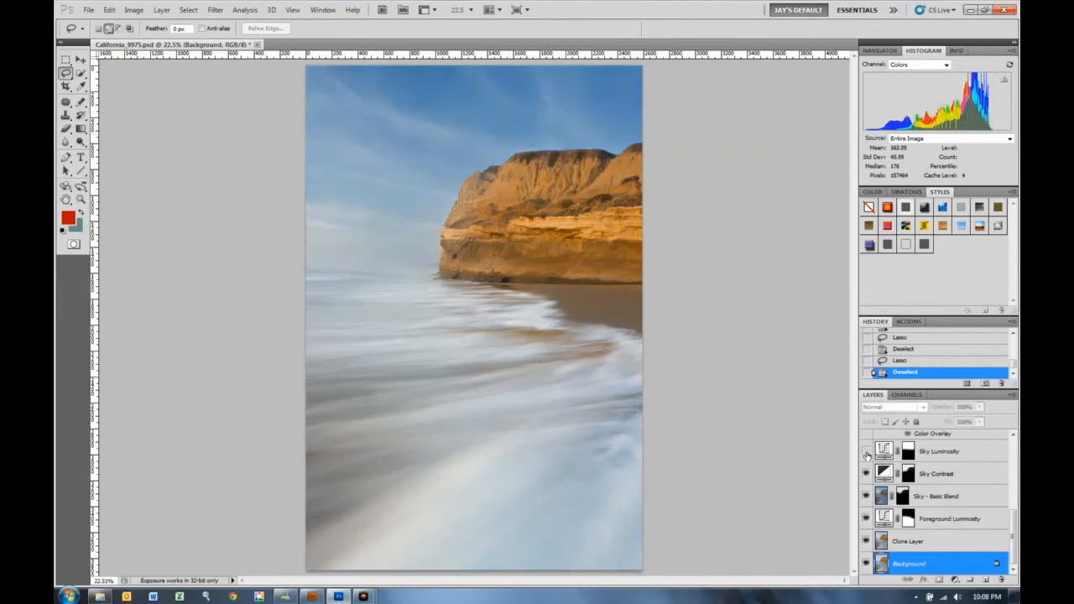
click(867, 453)
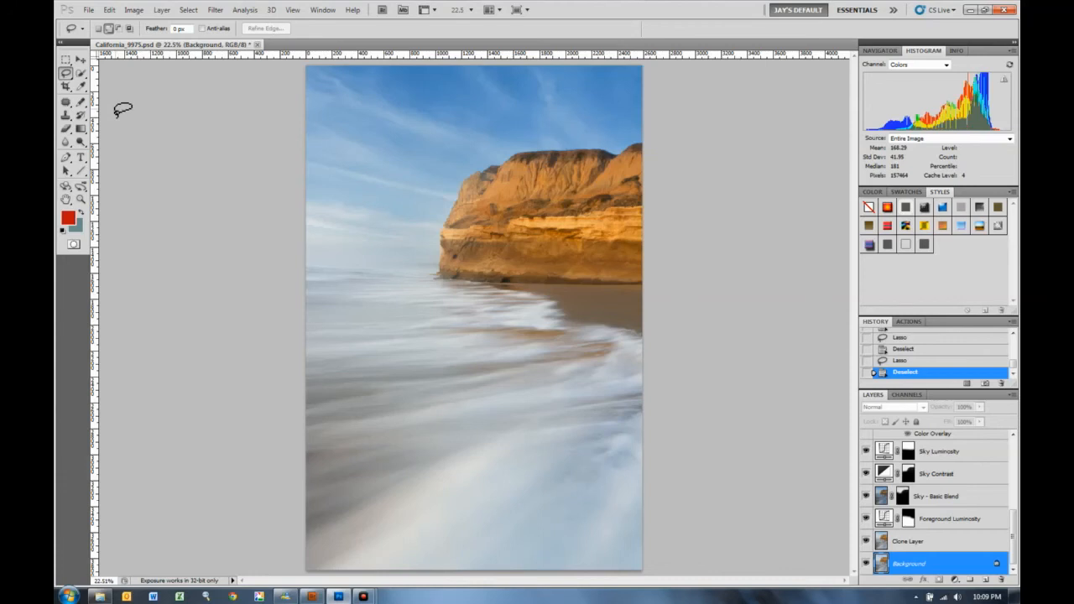
Hide the Clone, Foreground Luminosity, Sky - Basic Blend, Sky Contrast and Sky Luminosity layers to view the original photo
click(1014, 456)
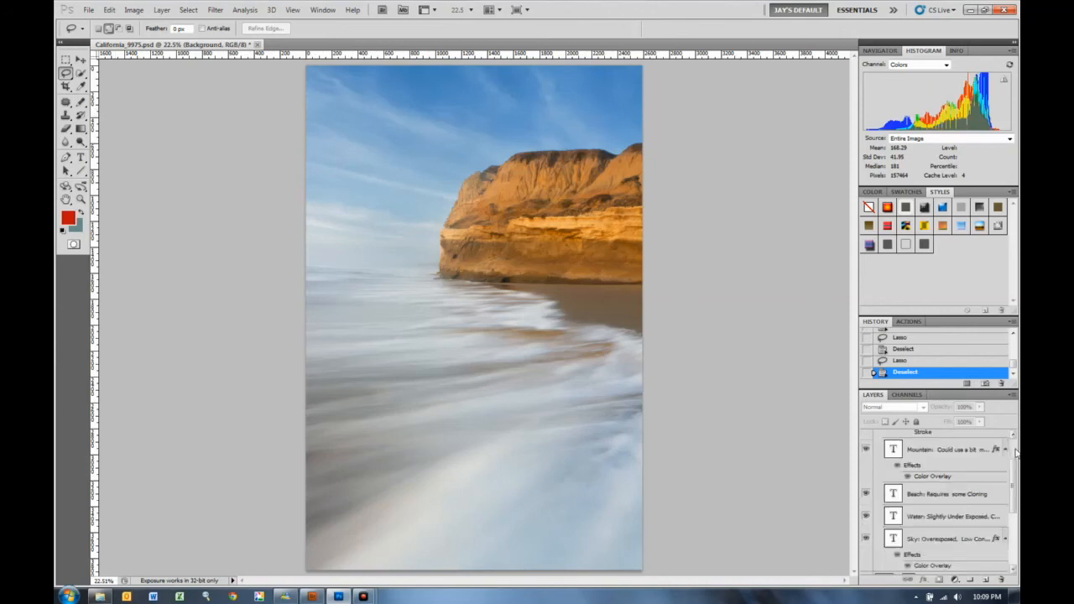
click(1013, 456)
drag(1013, 476, 1013, 560)
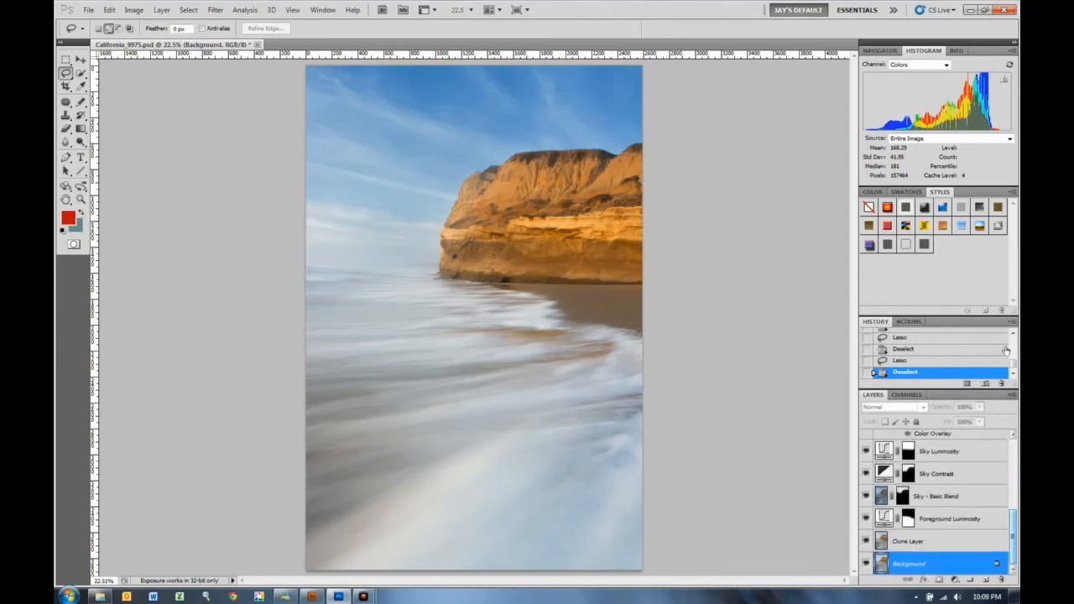
click(865, 541)
click(866, 518)
click(866, 496)
click(866, 474)
click(866, 450)
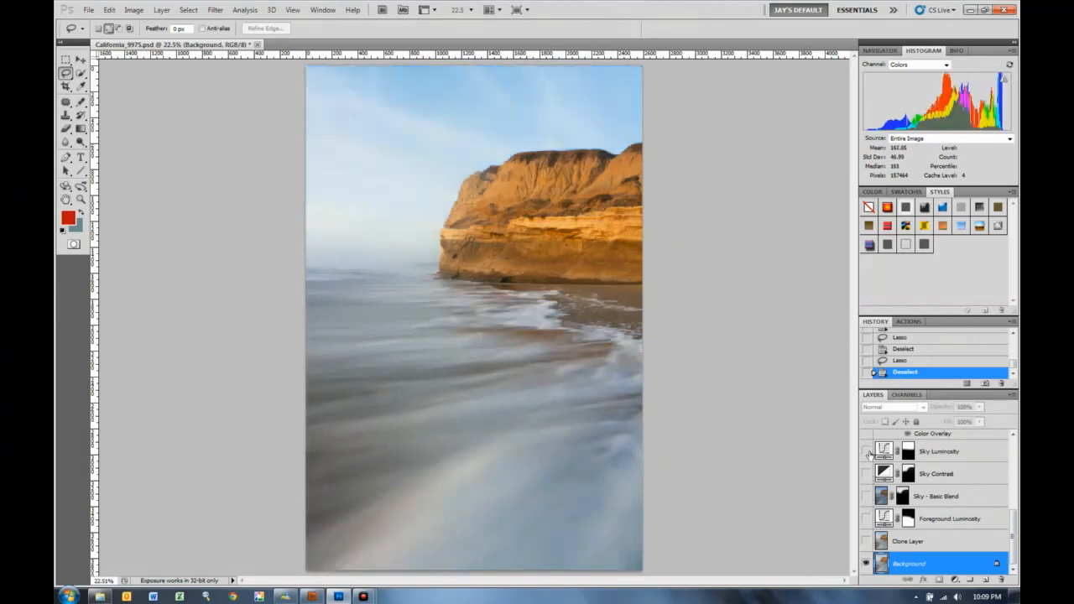
Show all five correction layers again one by one, from Clone Layer up to Sky Luminosity, to review the cumulative effect
drag(1013, 520, 1011, 555)
click(866, 542)
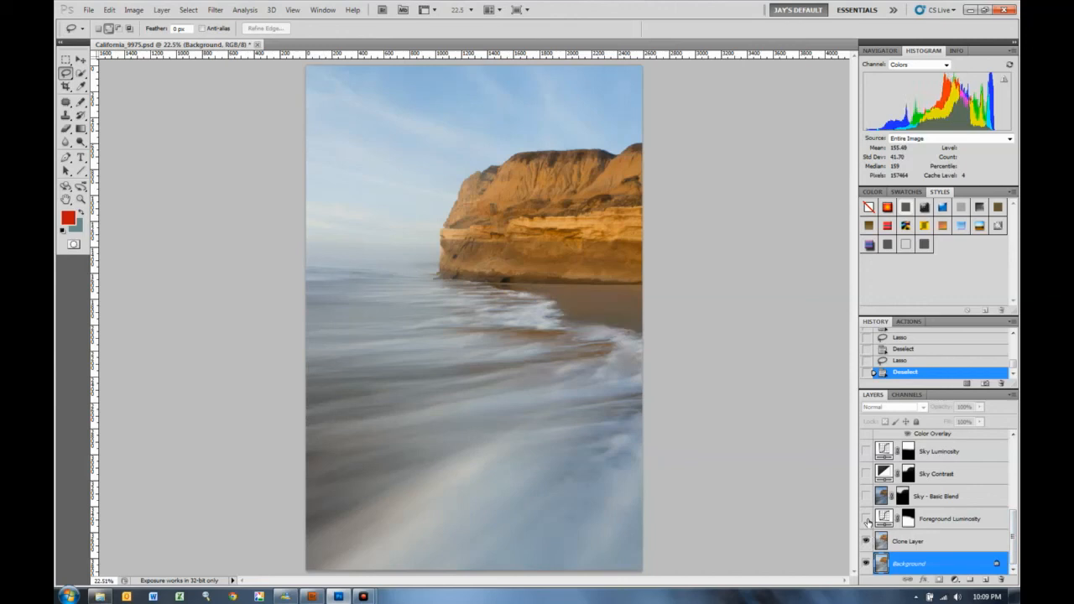
click(866, 518)
click(866, 496)
click(866, 473)
click(865, 452)
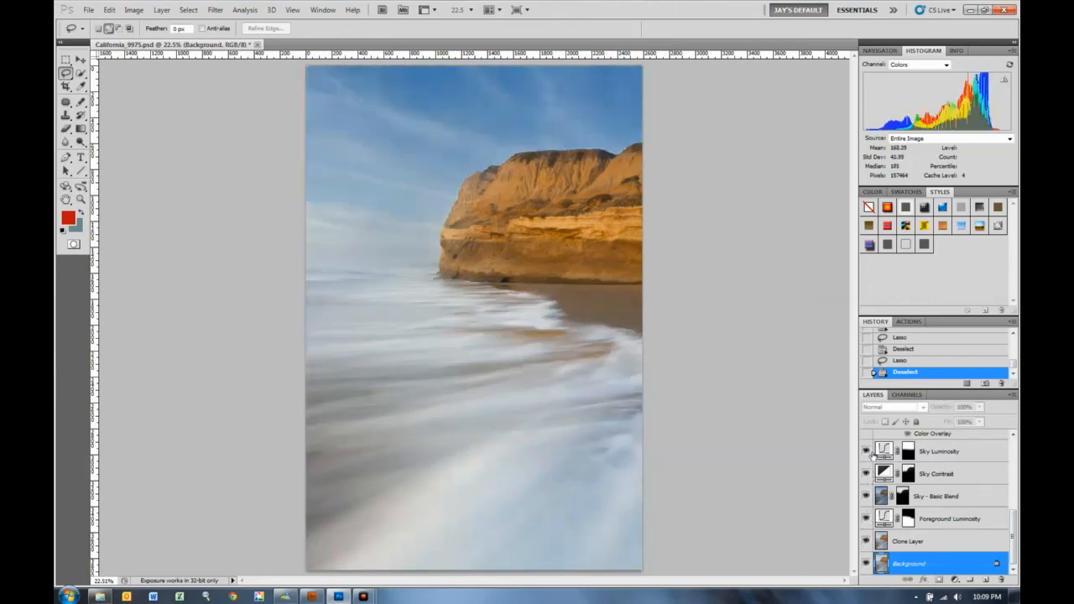